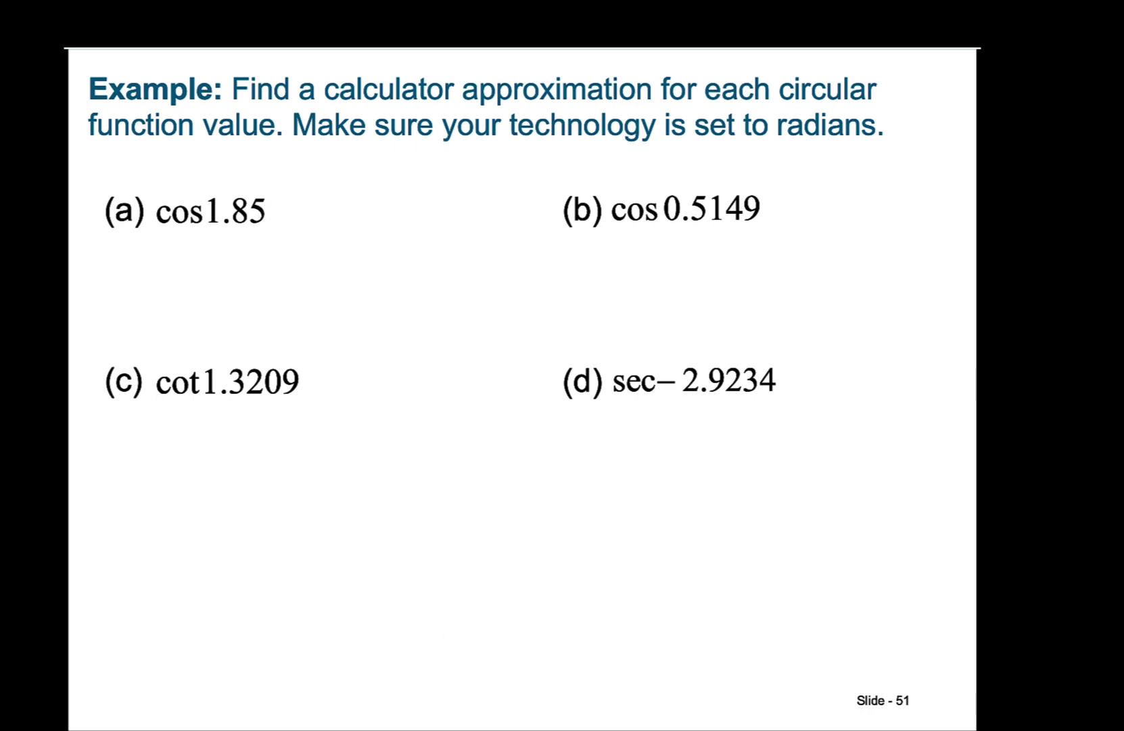
Restore the emulator beside the slide's problems, enlarging the window and widening the keypad panel.
{"action": "left_click", "coordinate": [953, 705]}
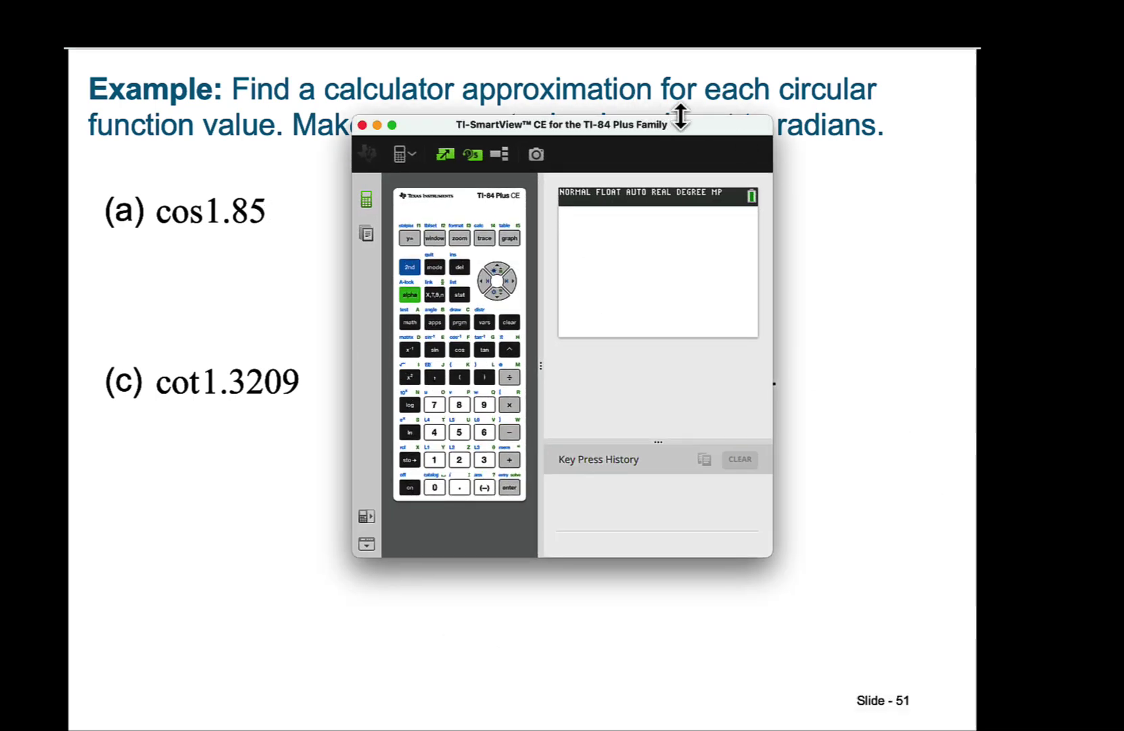
{"action": "left_click_drag", "start_coordinate": [698, 126], "coordinate": [962, 293]}
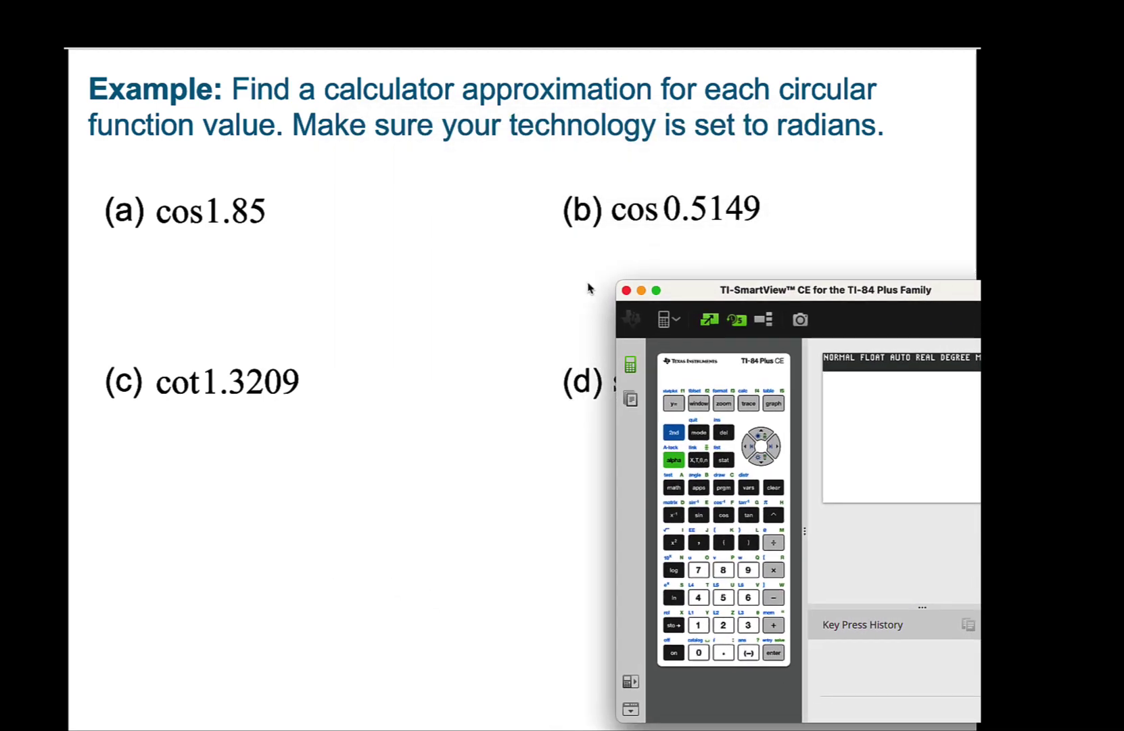
{"action": "left_click_drag", "start_coordinate": [617, 281], "coordinate": [454, 170]}
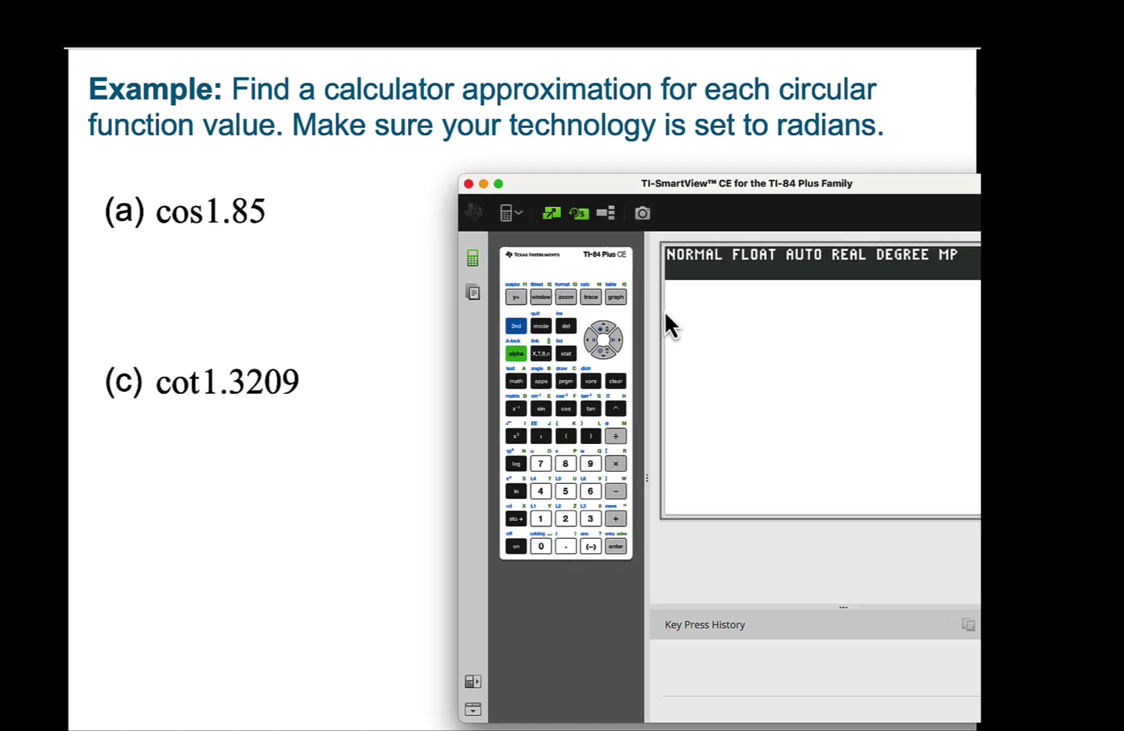
{"action": "left_click_drag", "start_coordinate": [647, 309], "coordinate": [745, 316]}
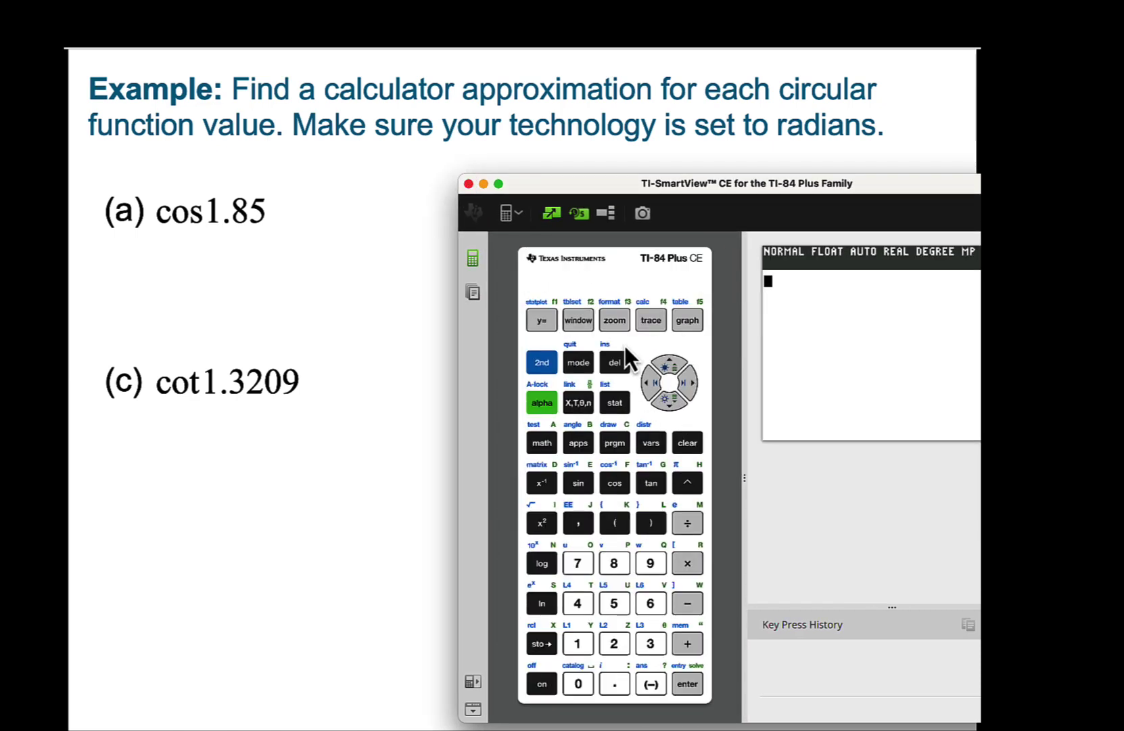
Change the calculator's angle mode from DEGREE to RADIAN in the mode settings.
{"action": "left_click", "coordinate": [578, 363]}
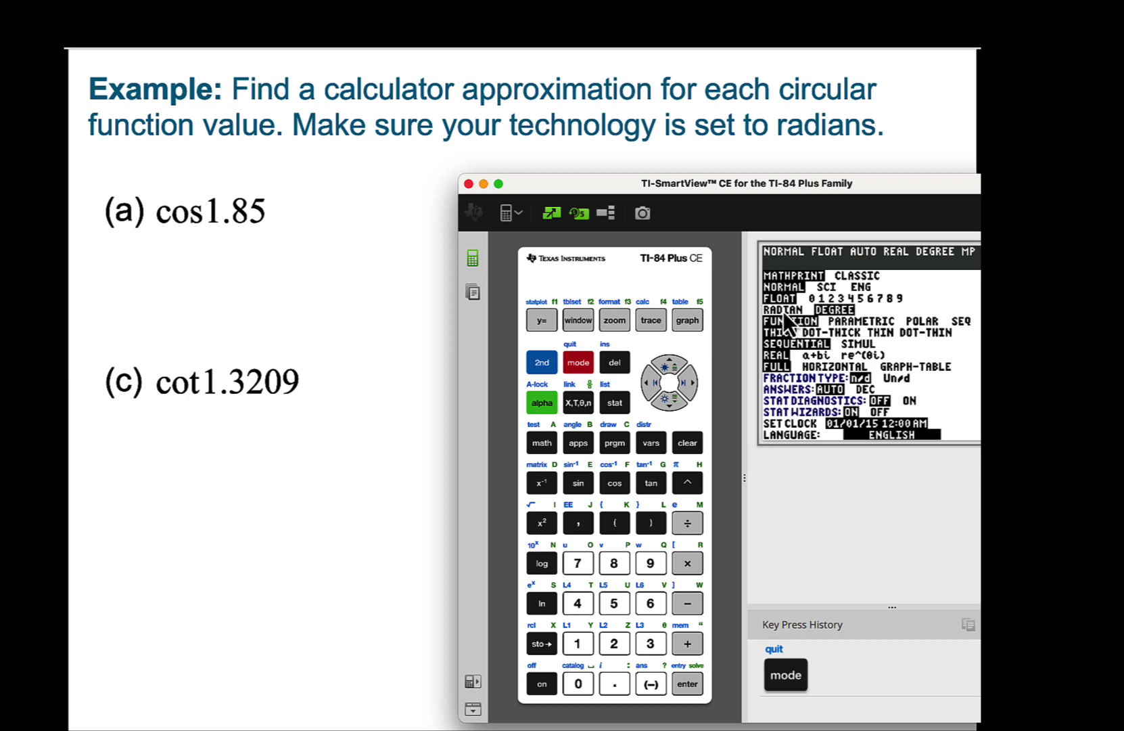
{"action": "left_click", "coordinate": [670, 403]}
{"action": "left_click", "coordinate": [670, 403]}
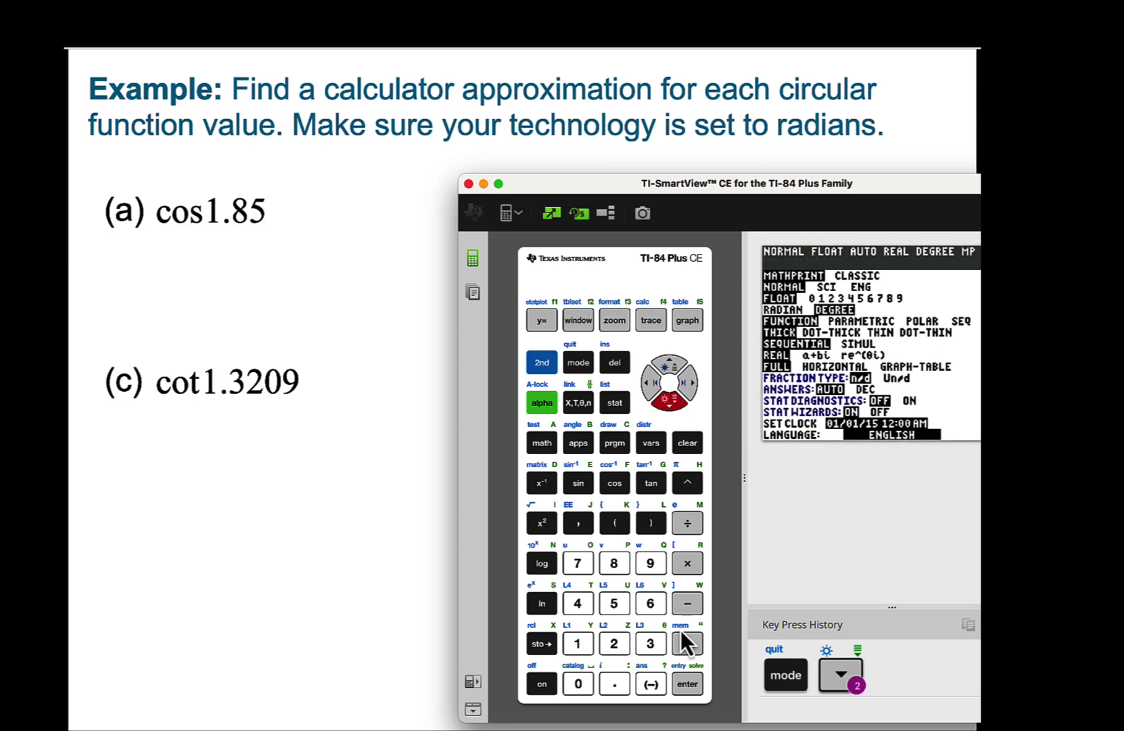
{"action": "left_click", "coordinate": [689, 685]}
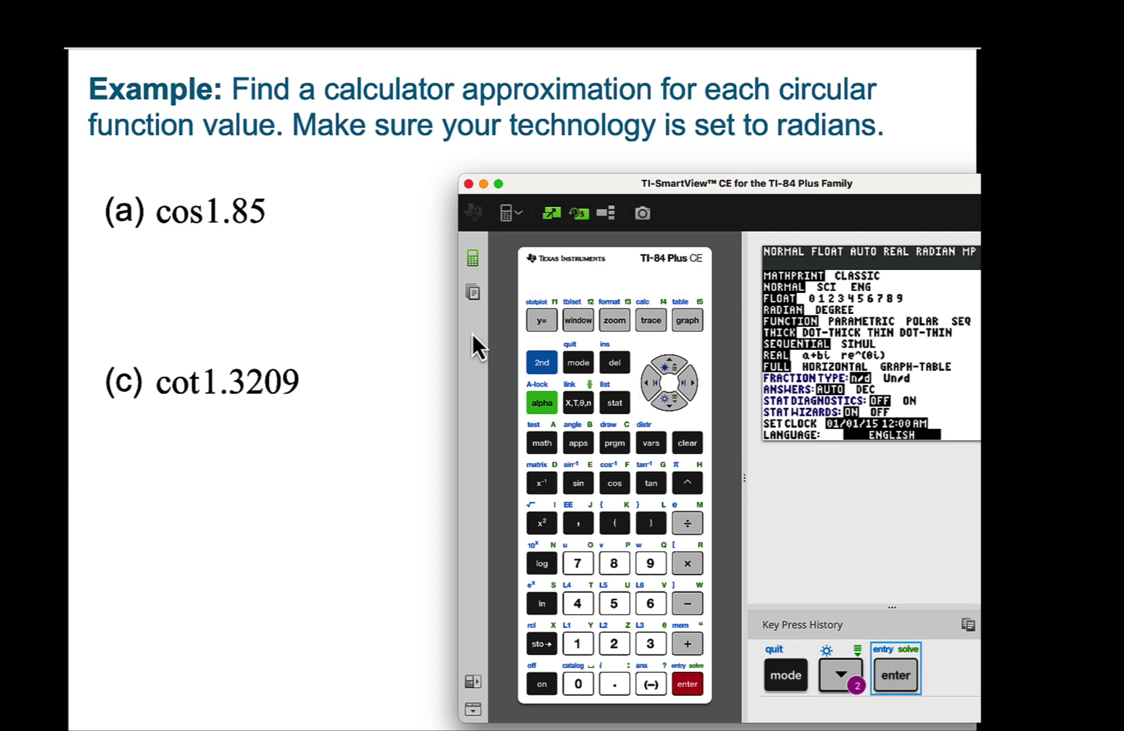
Quit to the home screen, evaluate cos(1.85) = −0.2755902468, then move the emulator off part (b).
{"action": "left_click", "coordinate": [543, 364]}
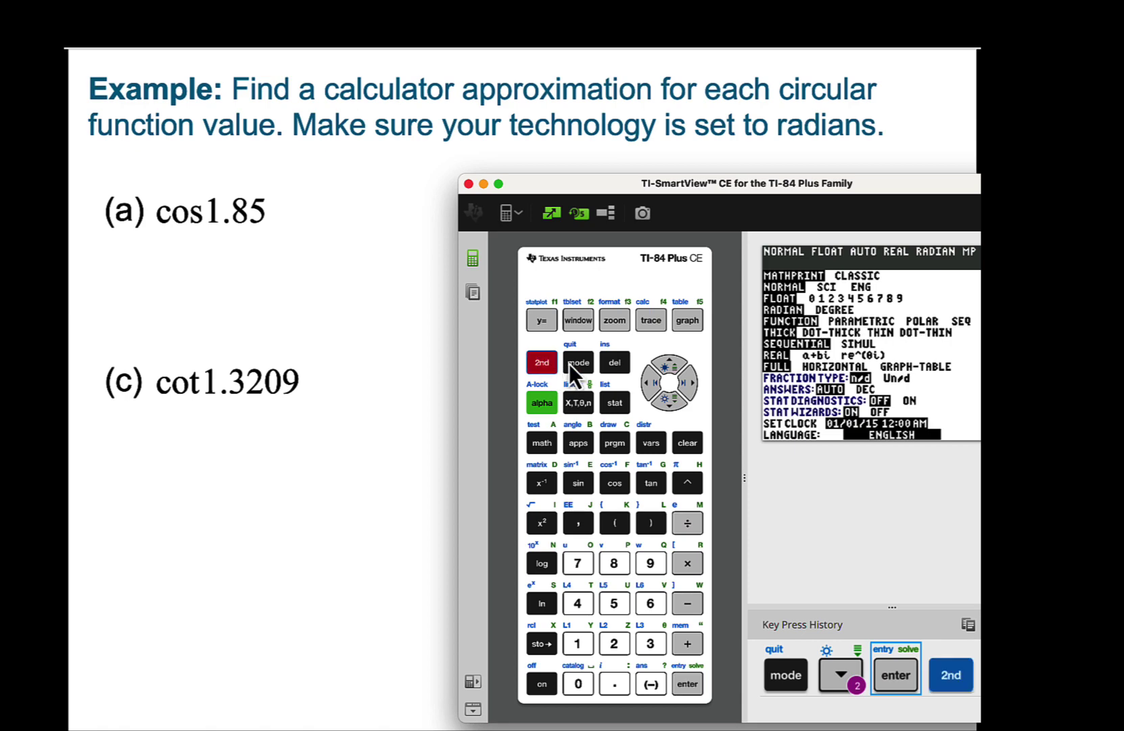
{"action": "left_click", "coordinate": [570, 364]}
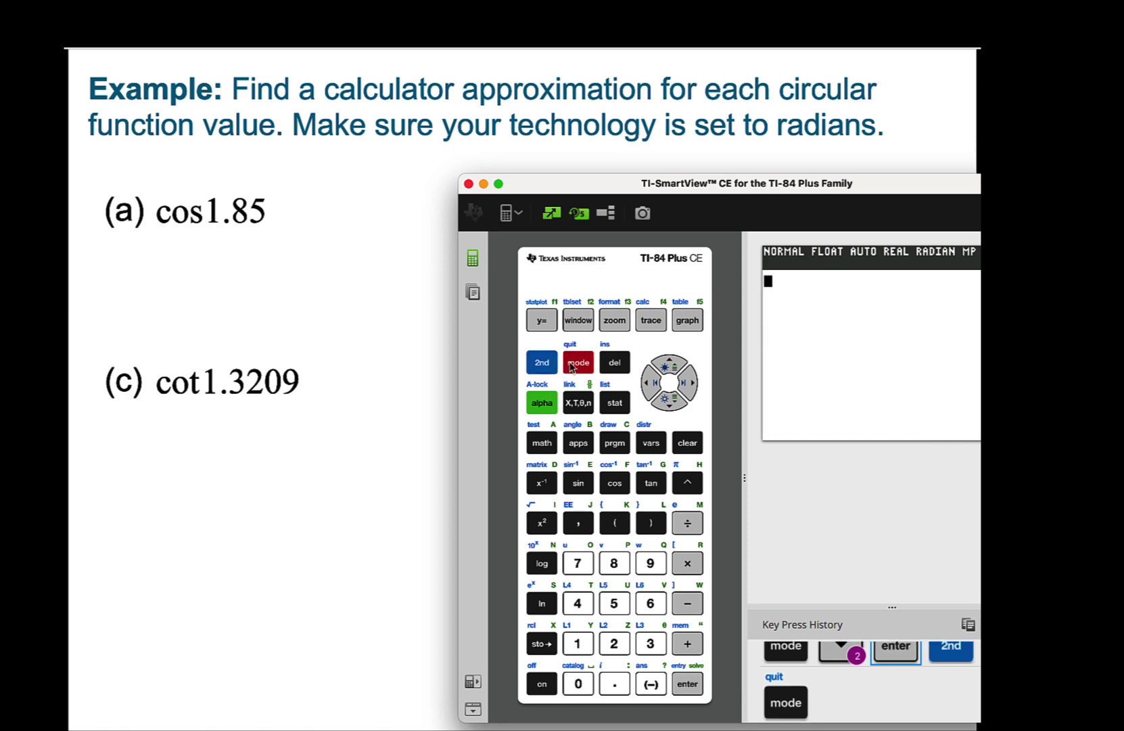
{"action": "left_click", "coordinate": [615, 481]}
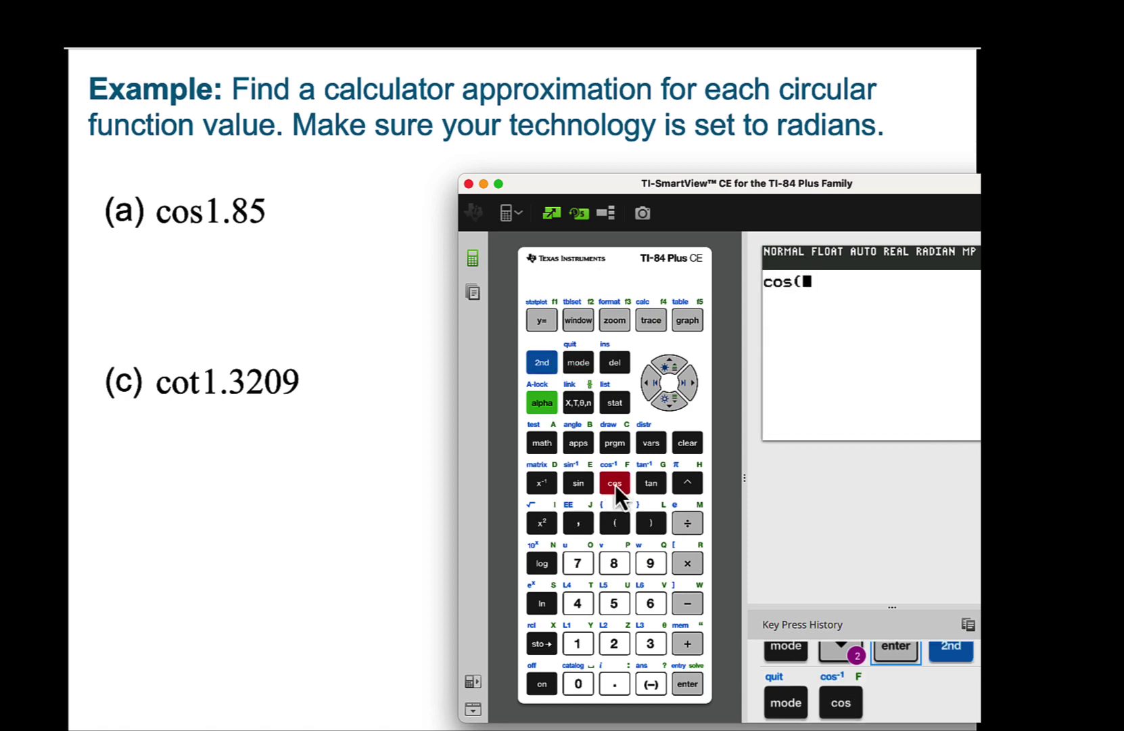
{"action": "left_click", "coordinate": [579, 644]}
{"action": "left_click", "coordinate": [615, 687]}
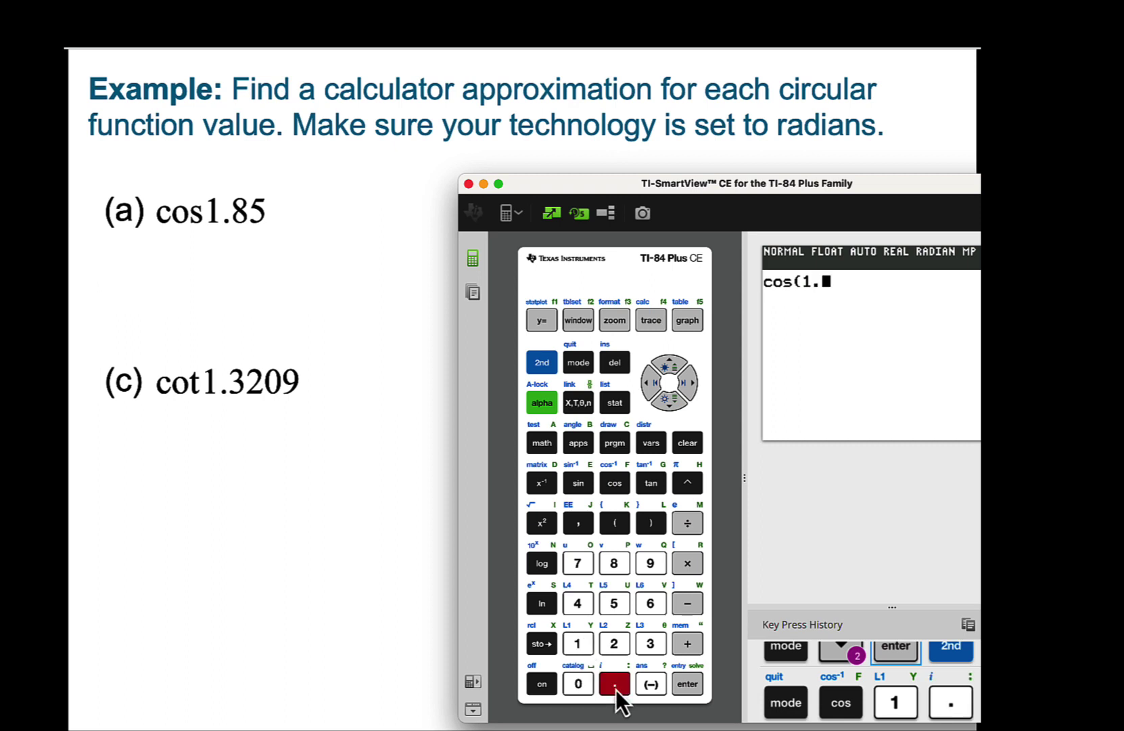
{"action": "left_click", "coordinate": [616, 562]}
{"action": "left_click", "coordinate": [617, 603]}
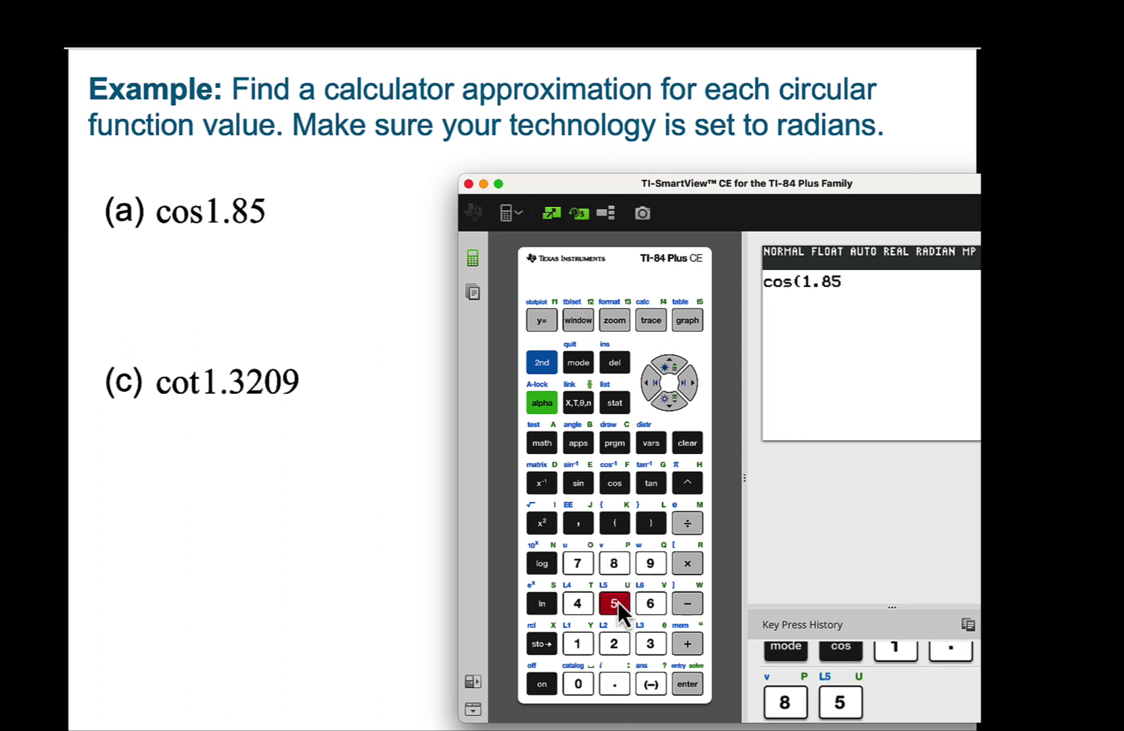
{"action": "left_click", "coordinate": [648, 521]}
{"action": "left_click", "coordinate": [687, 684]}
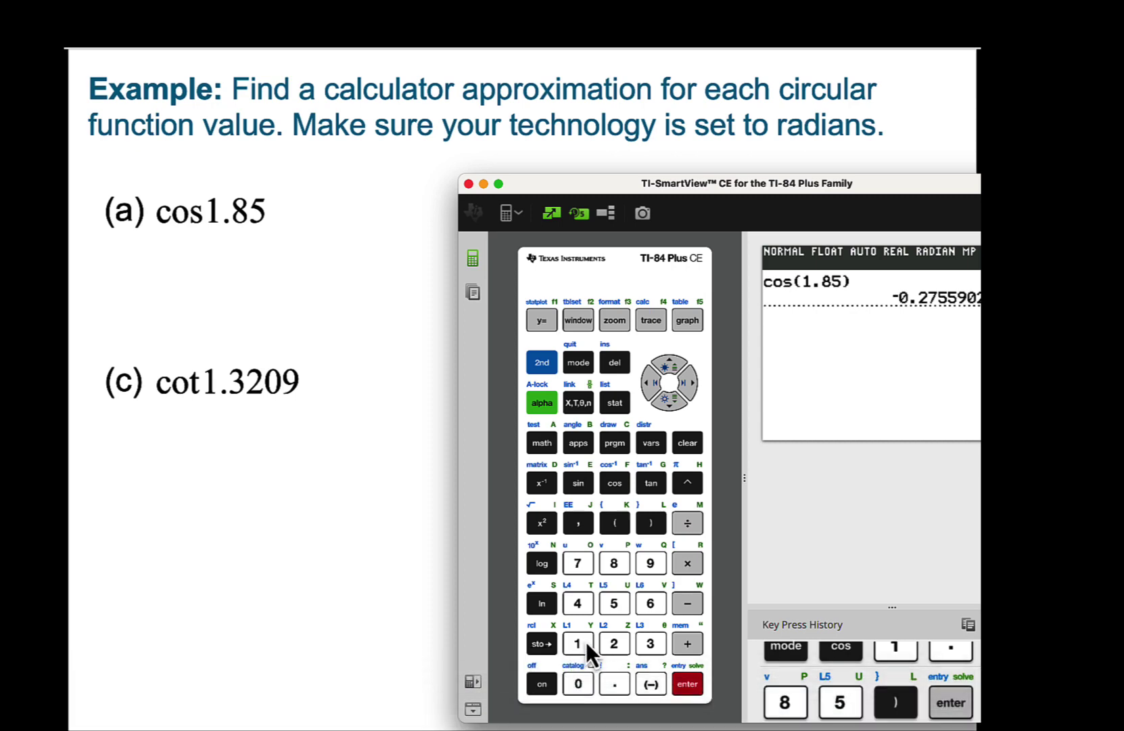
{"action": "left_click_drag", "start_coordinate": [586, 183], "coordinate": [196, 253]}
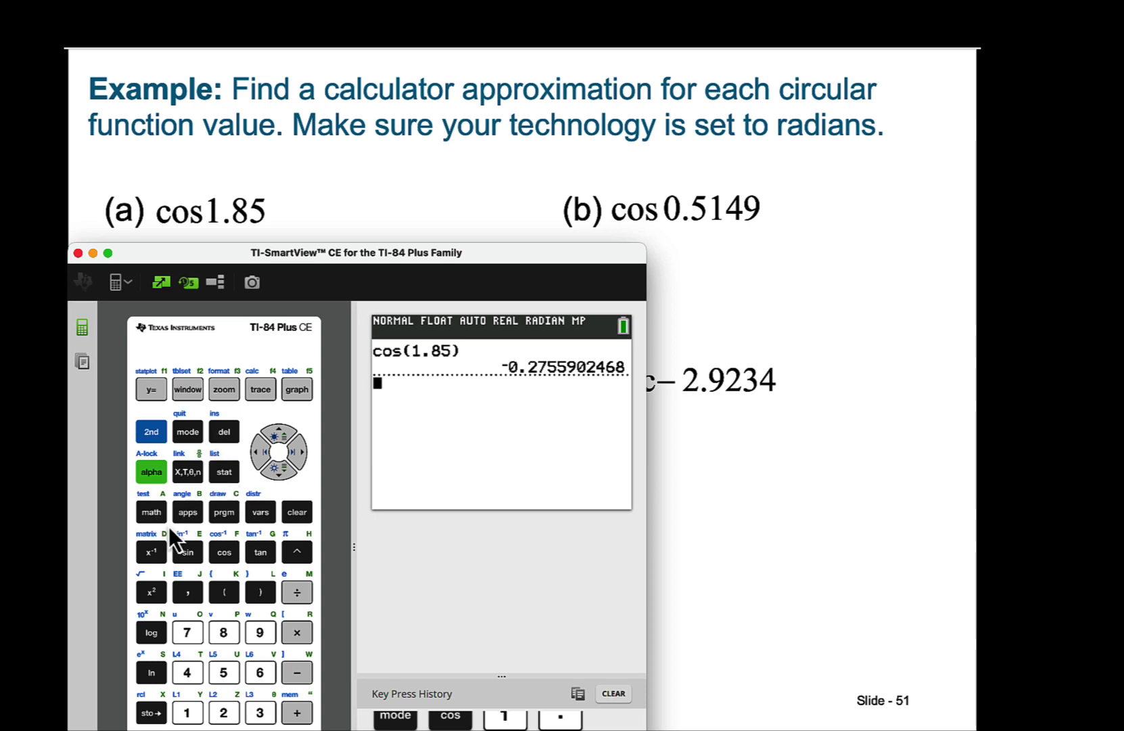
Evaluate cos(0.5149) as 0.8703419714, then move the emulator right to reveal parts (a) and (c).
{"action": "left_click", "coordinate": [224, 556]}
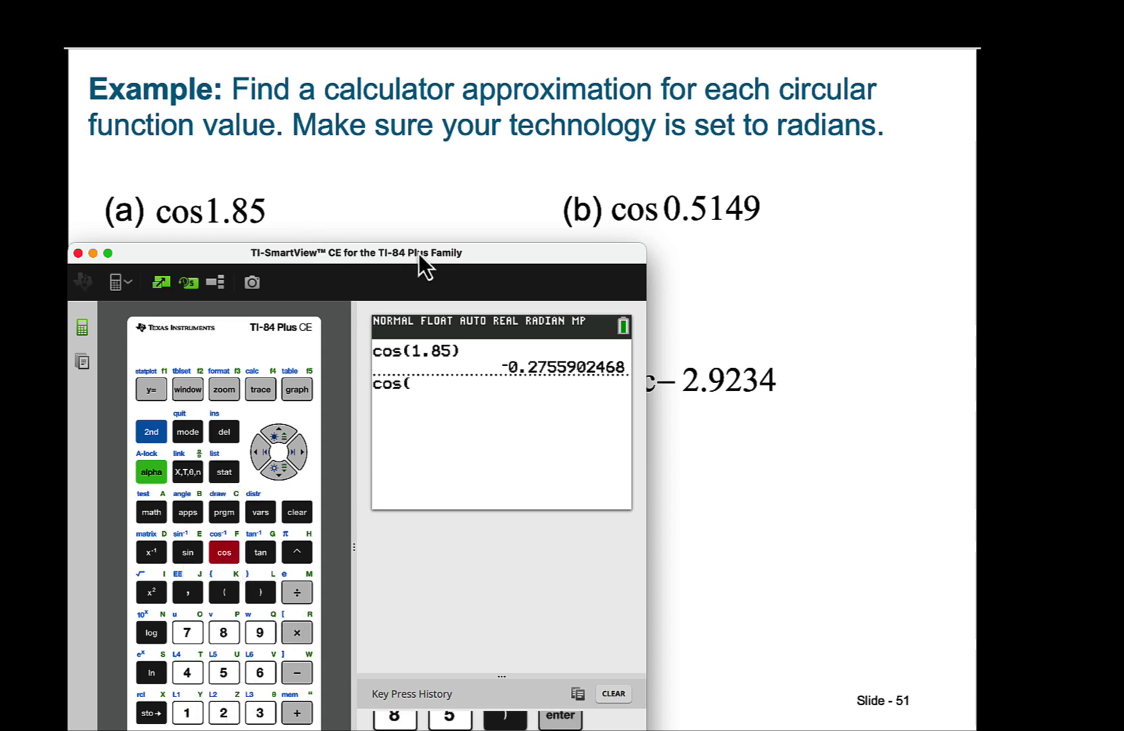
{"action": "left_click_drag", "start_coordinate": [420, 253], "coordinate": [420, 228]}
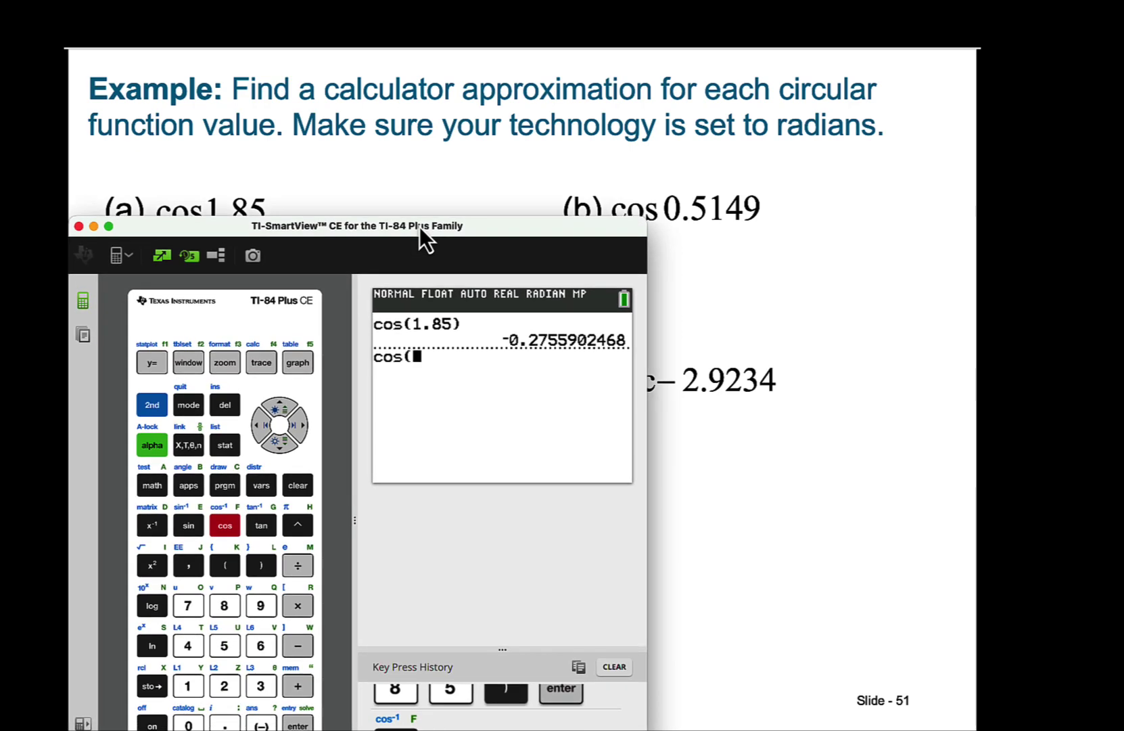
{"action": "left_click", "coordinate": [193, 723]}
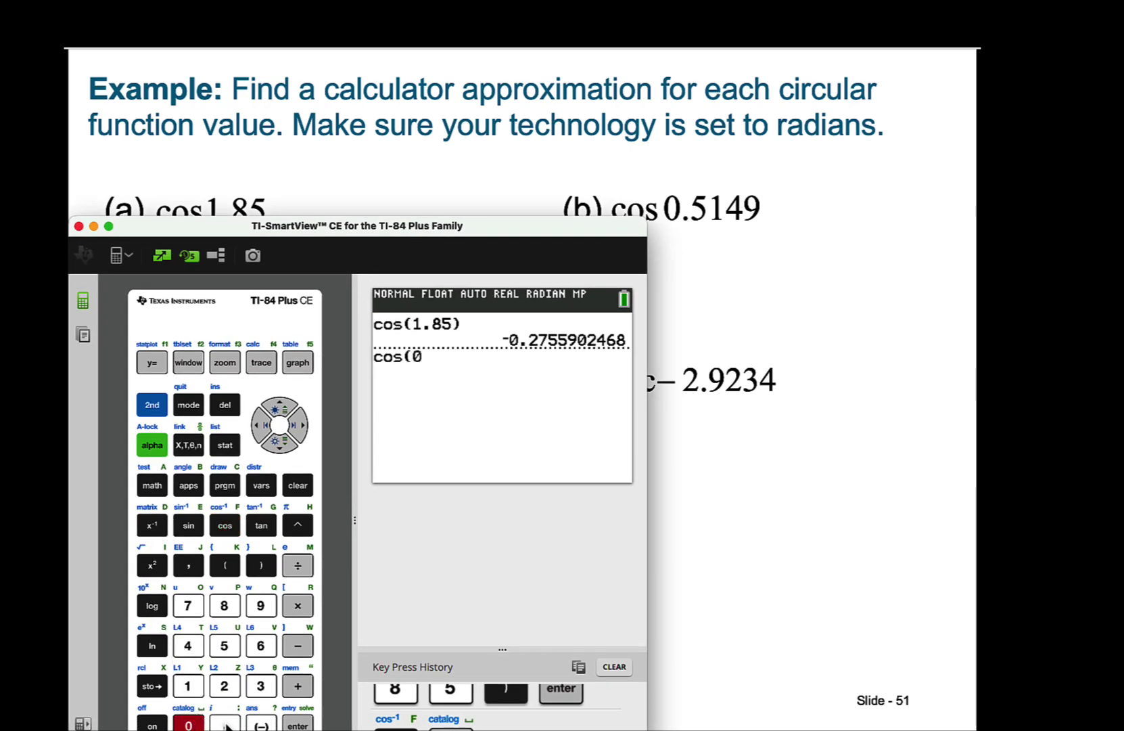
{"action": "left_click", "coordinate": [226, 725]}
{"action": "left_click", "coordinate": [228, 642]}
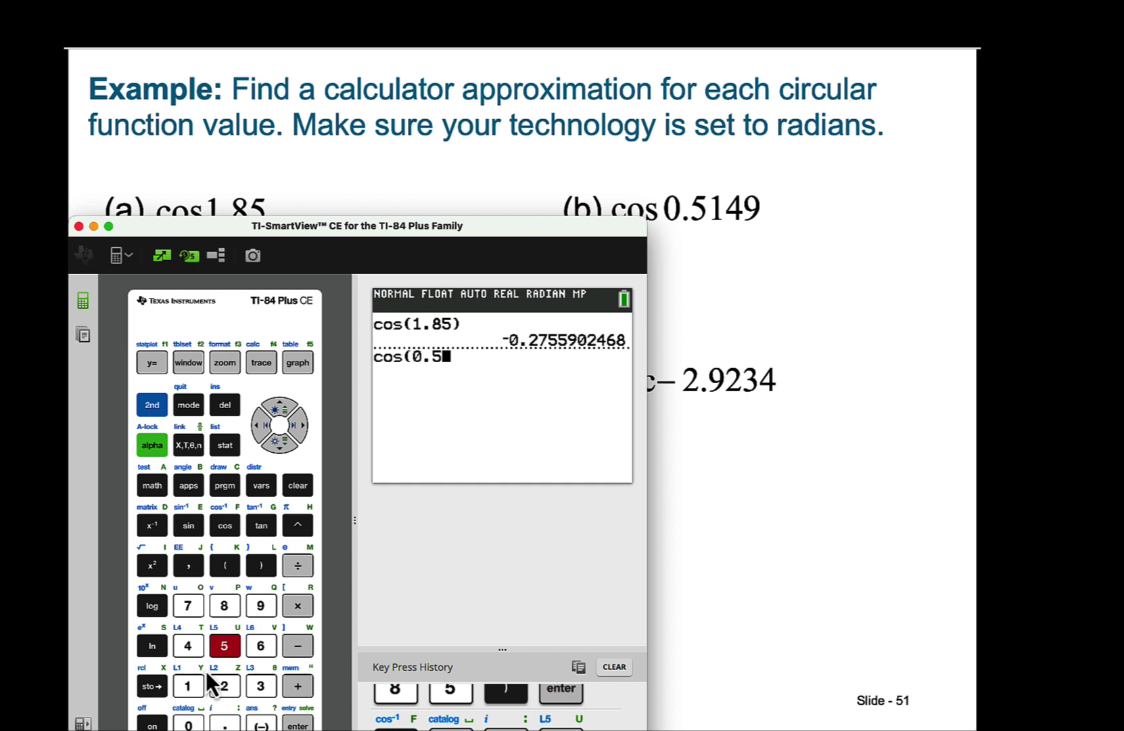
{"action": "left_click", "coordinate": [192, 684]}
{"action": "left_click", "coordinate": [190, 644]}
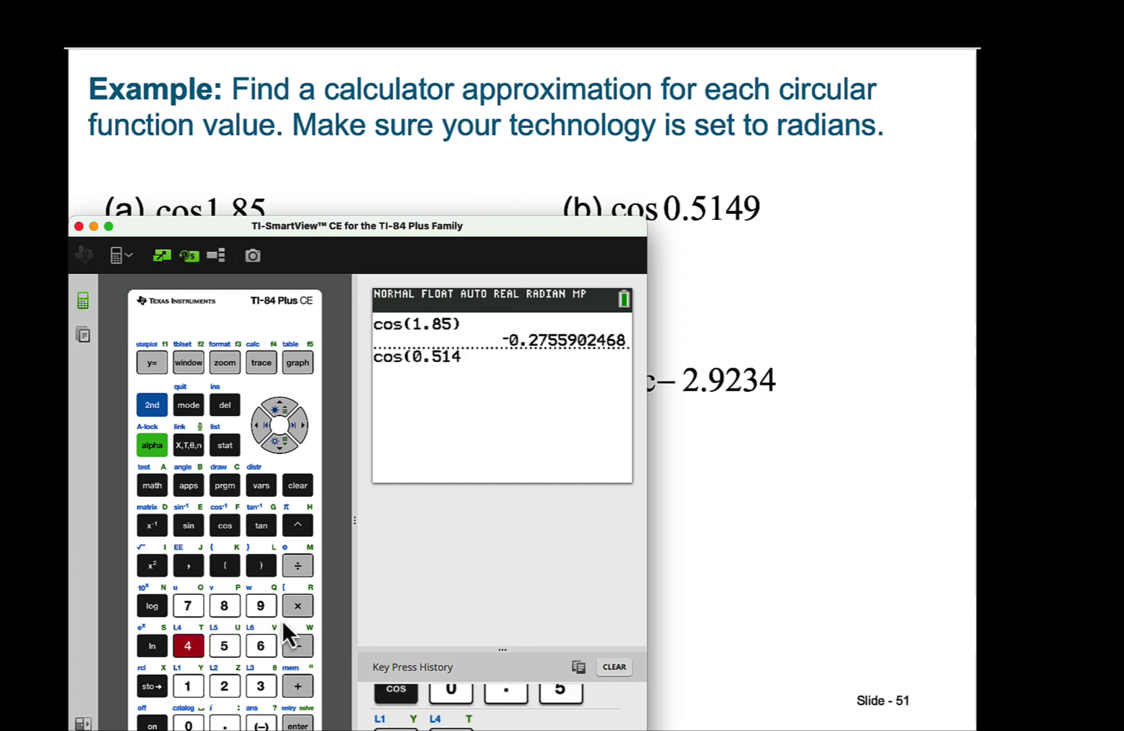
{"action": "left_click", "coordinate": [262, 604]}
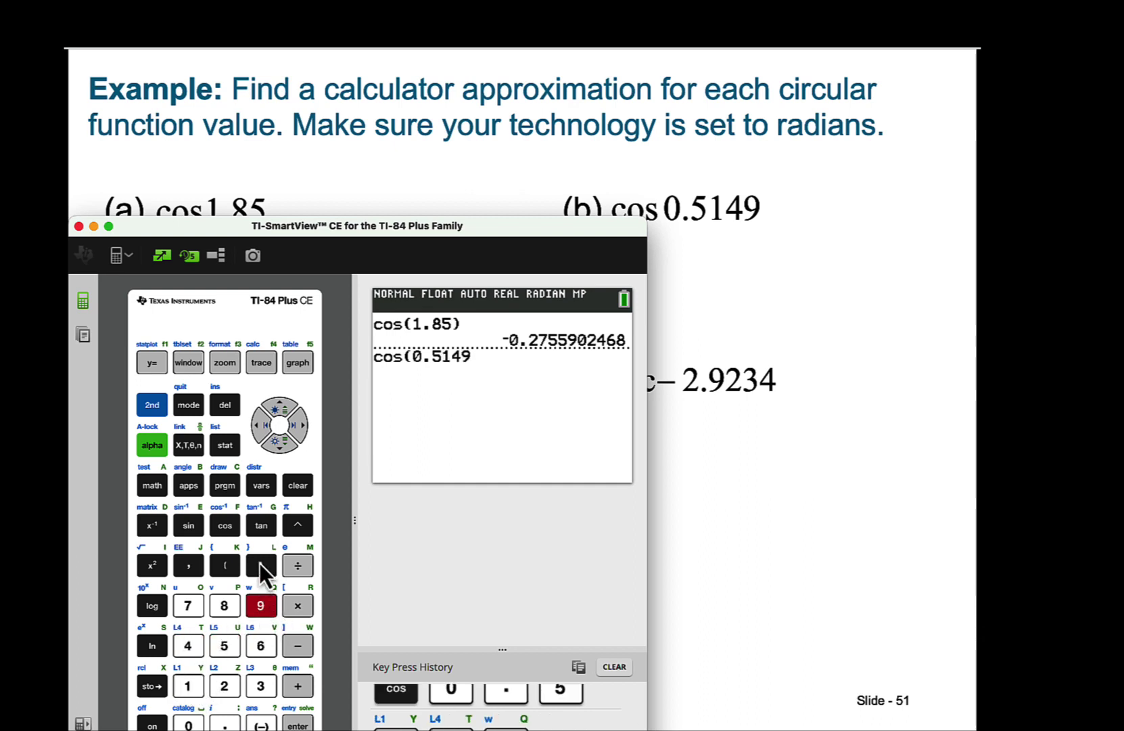
{"action": "left_click", "coordinate": [260, 564]}
{"action": "left_click", "coordinate": [300, 724]}
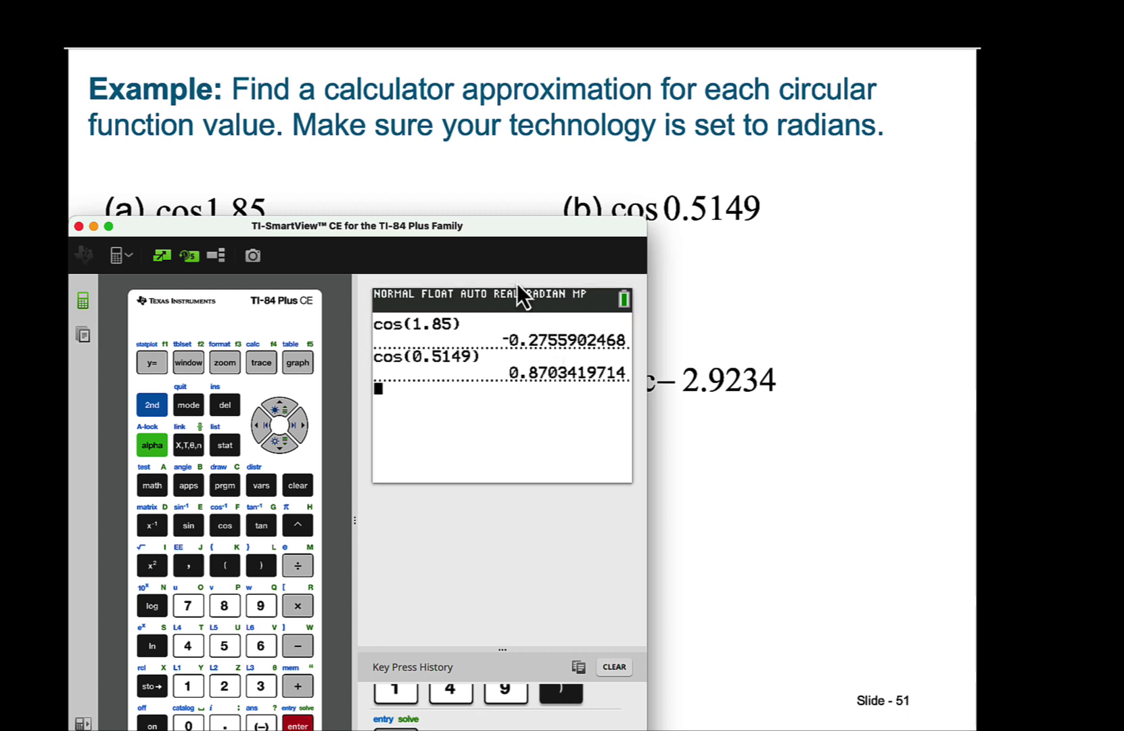
{"action": "left_click_drag", "start_coordinate": [507, 228], "coordinate": [826, 239]}
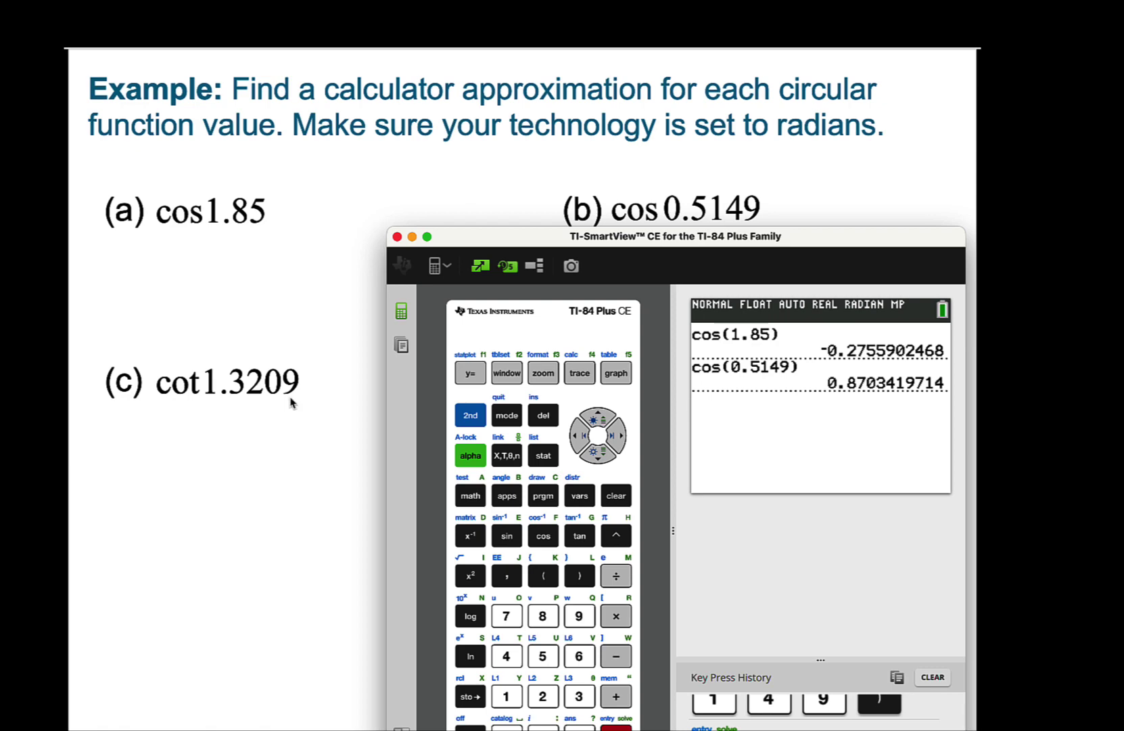
Raise the emulator slightly and start the cotangent as 1÷tan(.
{"action": "left_click_drag", "start_coordinate": [837, 239], "coordinate": [847, 194]}
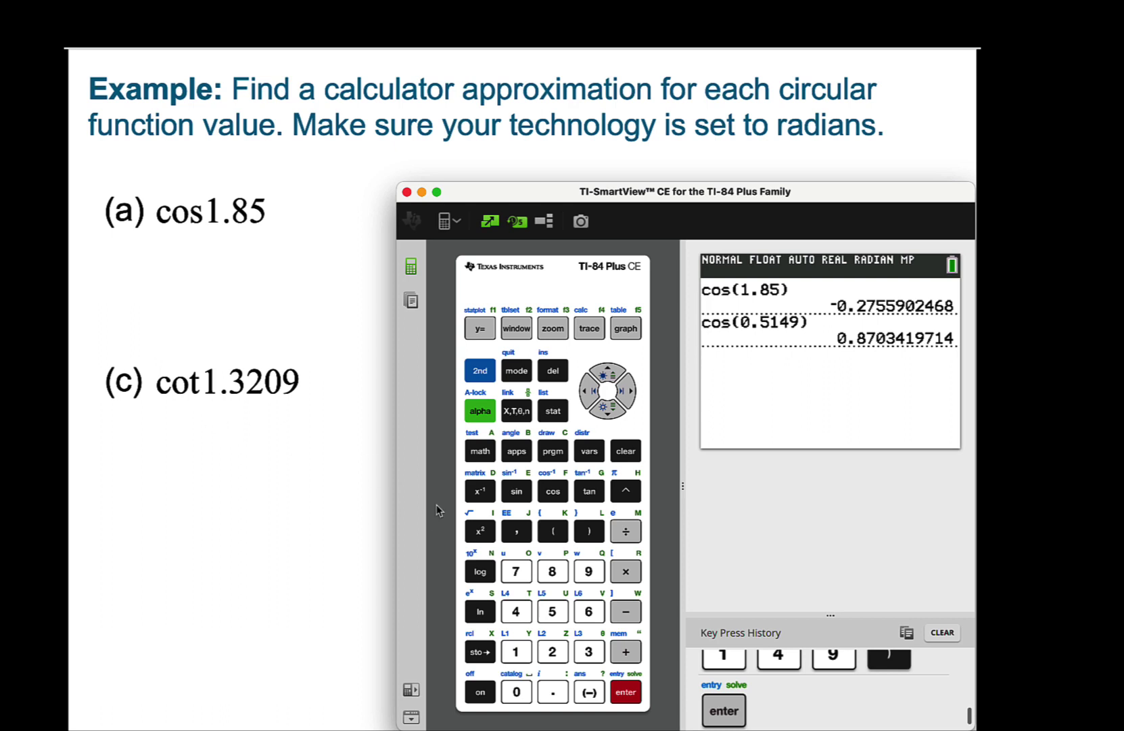
{"action": "left_click", "coordinate": [518, 651]}
{"action": "left_click", "coordinate": [625, 531]}
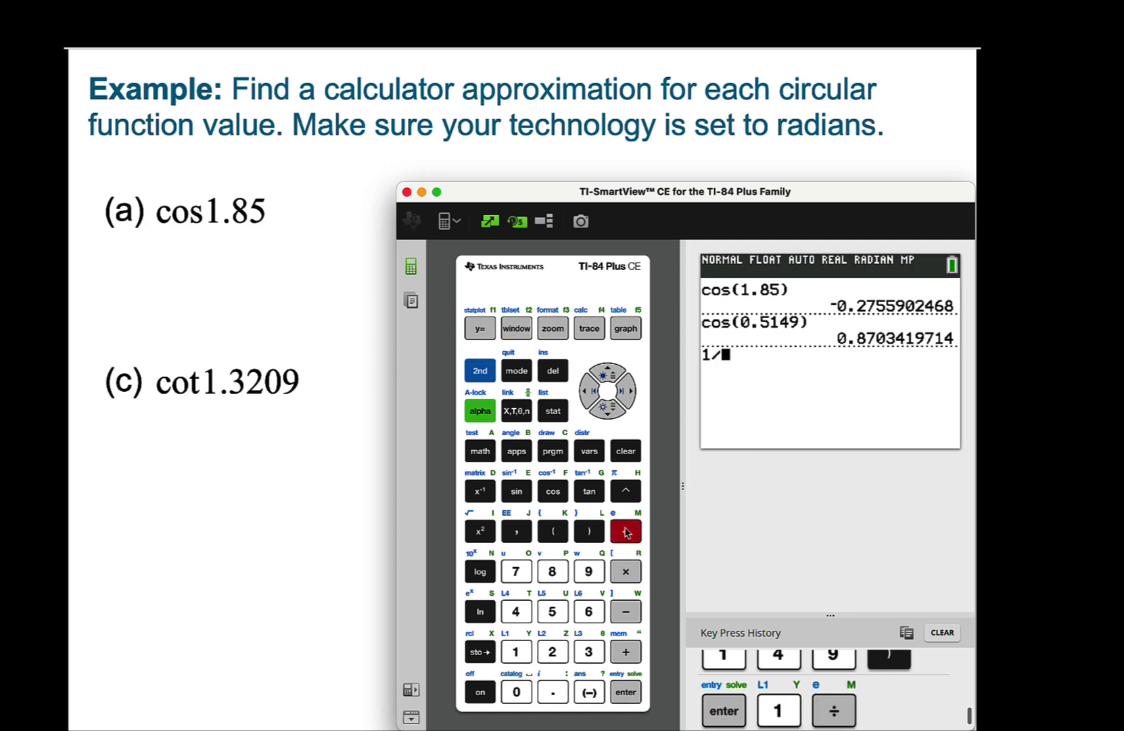
{"action": "left_click", "coordinate": [590, 491]}
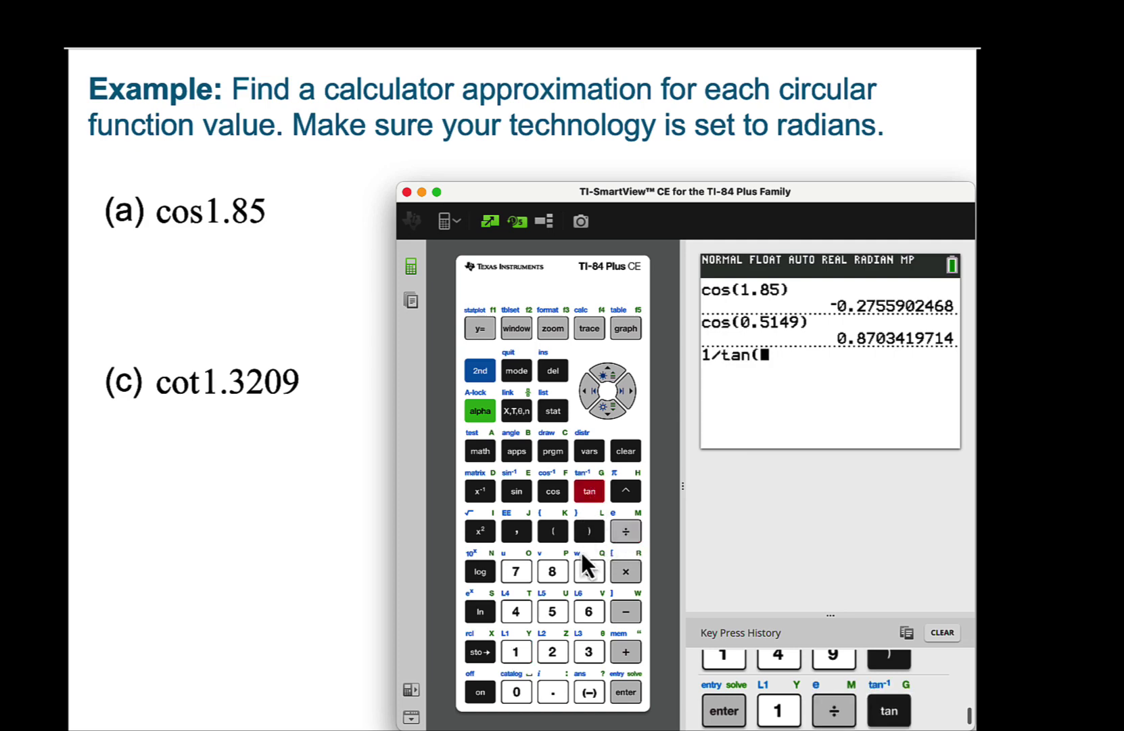
Finish 1/tan(1.3209) to get 0.2552314915, then move the emulator left to show parts (b) and (d).
{"action": "left_click", "coordinate": [513, 652]}
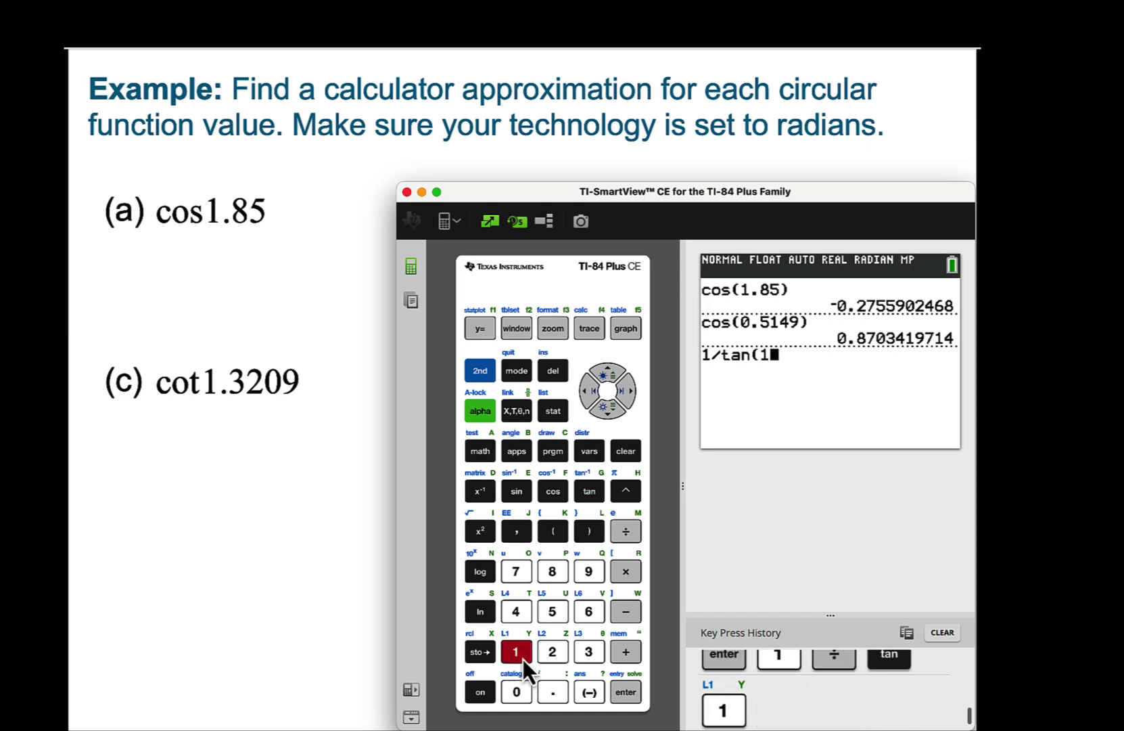
{"action": "left_click", "coordinate": [553, 690]}
{"action": "left_click", "coordinate": [587, 655]}
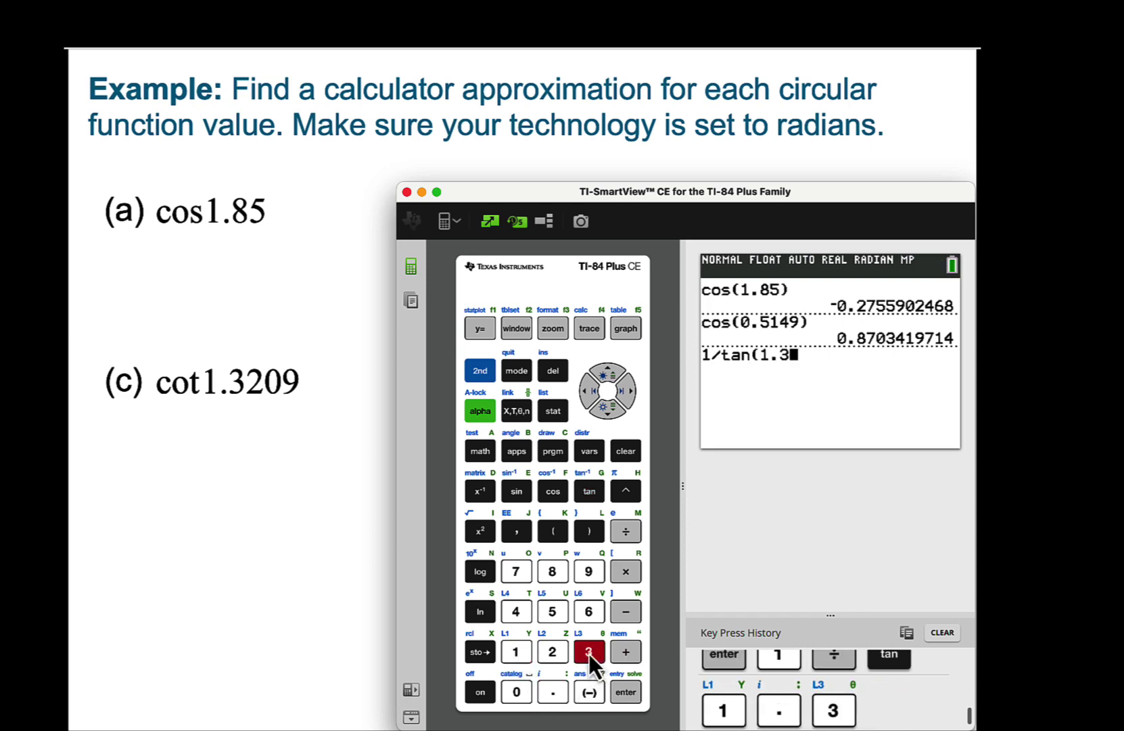
{"action": "left_click", "coordinate": [553, 649]}
{"action": "left_click", "coordinate": [517, 690]}
{"action": "left_click", "coordinate": [588, 572]}
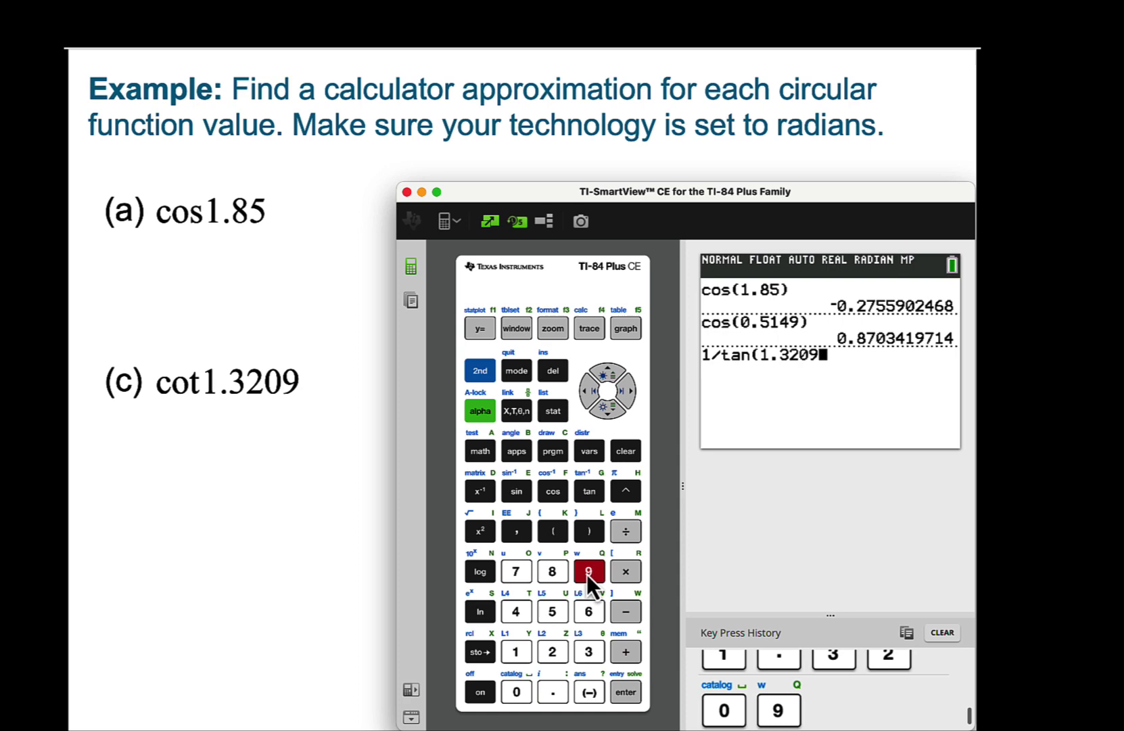
{"action": "left_click", "coordinate": [589, 531]}
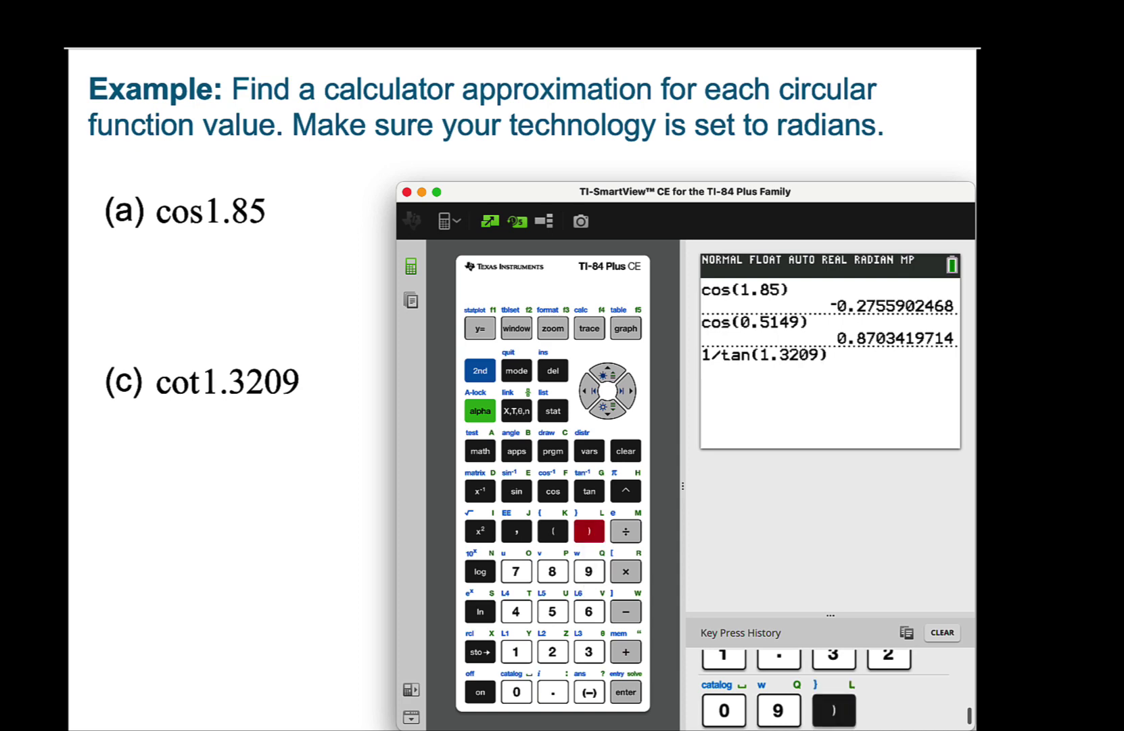
{"action": "left_click", "coordinate": [626, 691]}
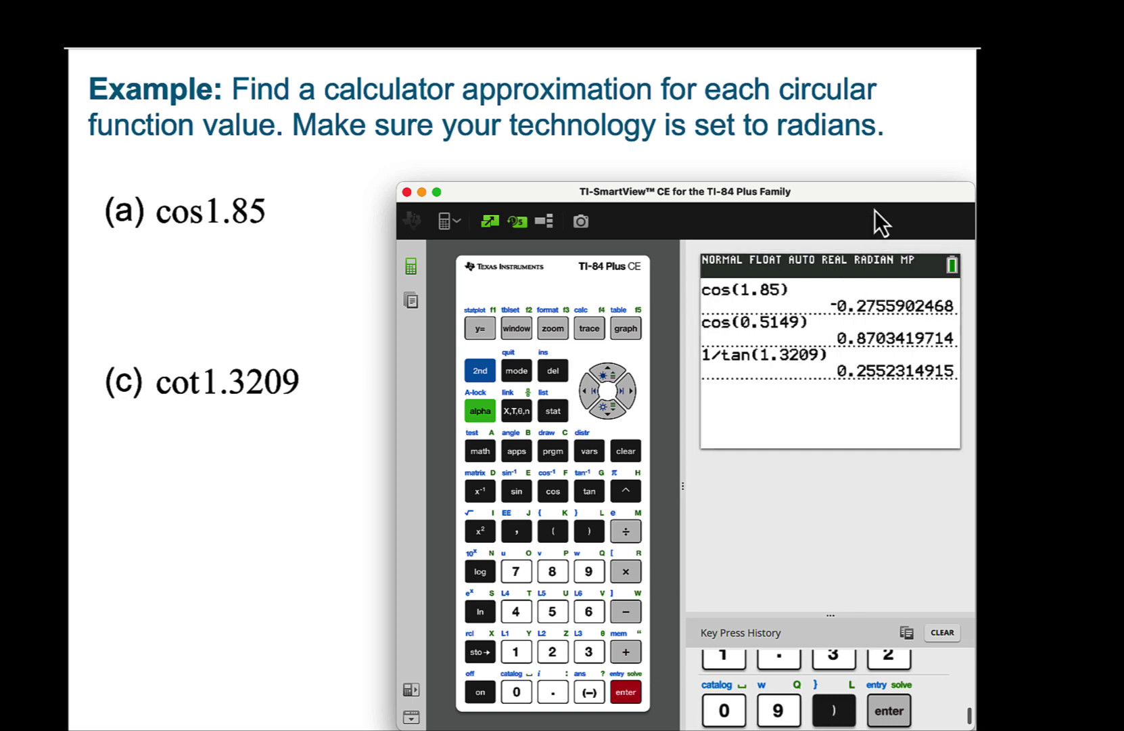
{"action": "left_click_drag", "start_coordinate": [891, 192], "coordinate": [509, 190]}
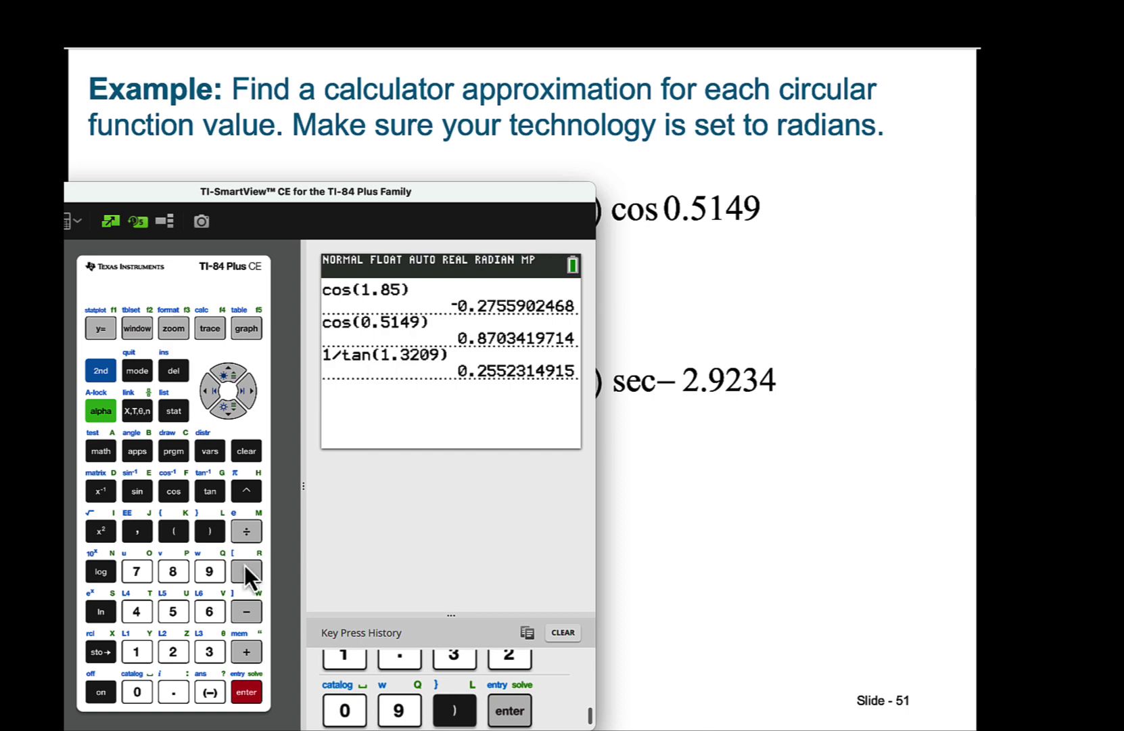
Start the secant expression as 1÷cos( with a negative sign.
{"action": "left_click", "coordinate": [134, 653]}
{"action": "left_click", "coordinate": [245, 536]}
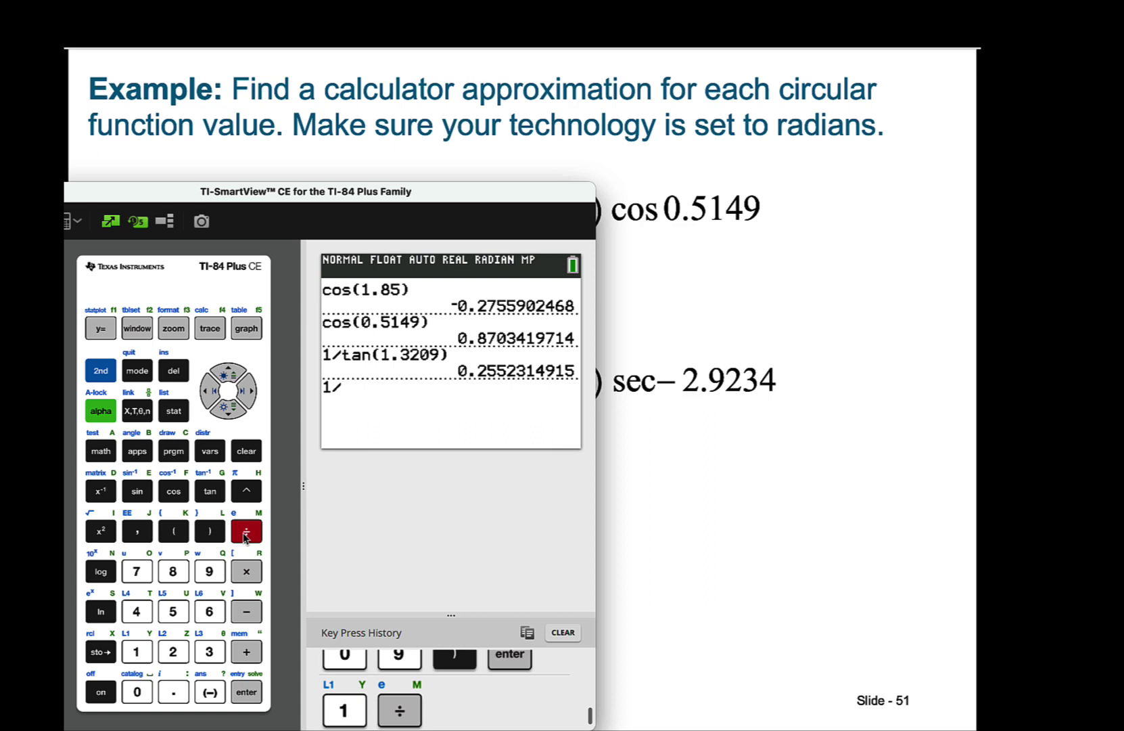
{"action": "left_click", "coordinate": [175, 492]}
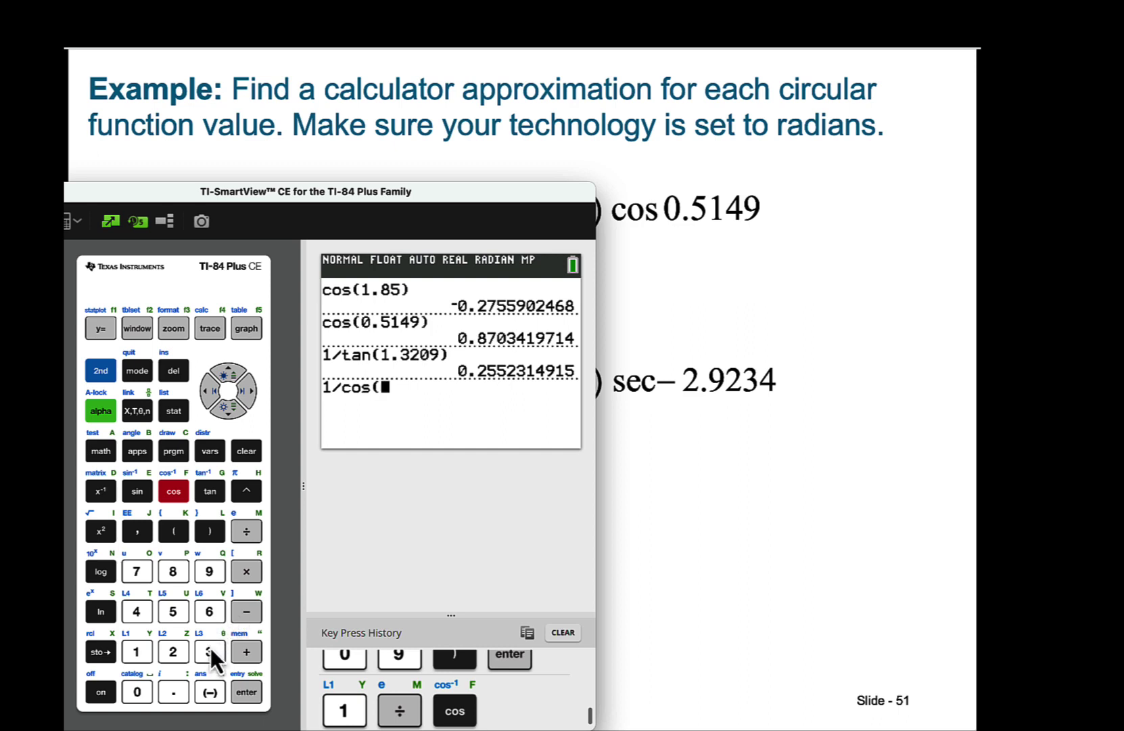
{"action": "left_click", "coordinate": [210, 691]}
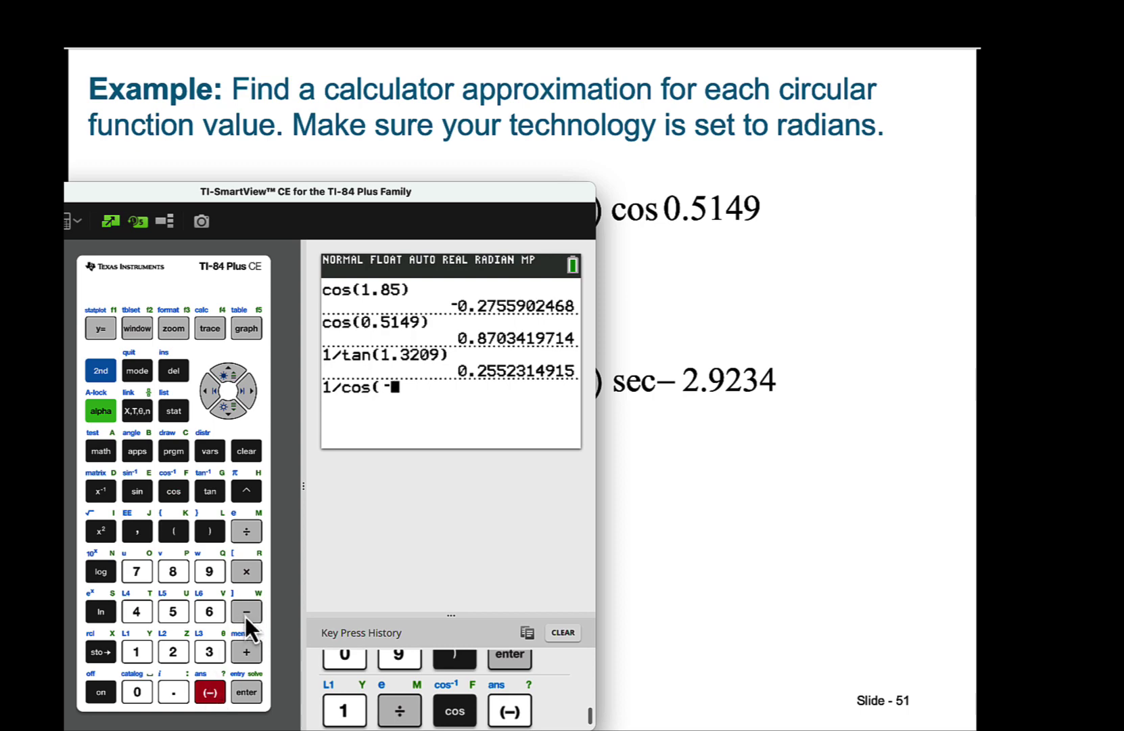
Enter the angle 2.9234, fixing a mistyped 0, and evaluate to −1.024285532.
{"action": "left_click", "coordinate": [133, 692]}
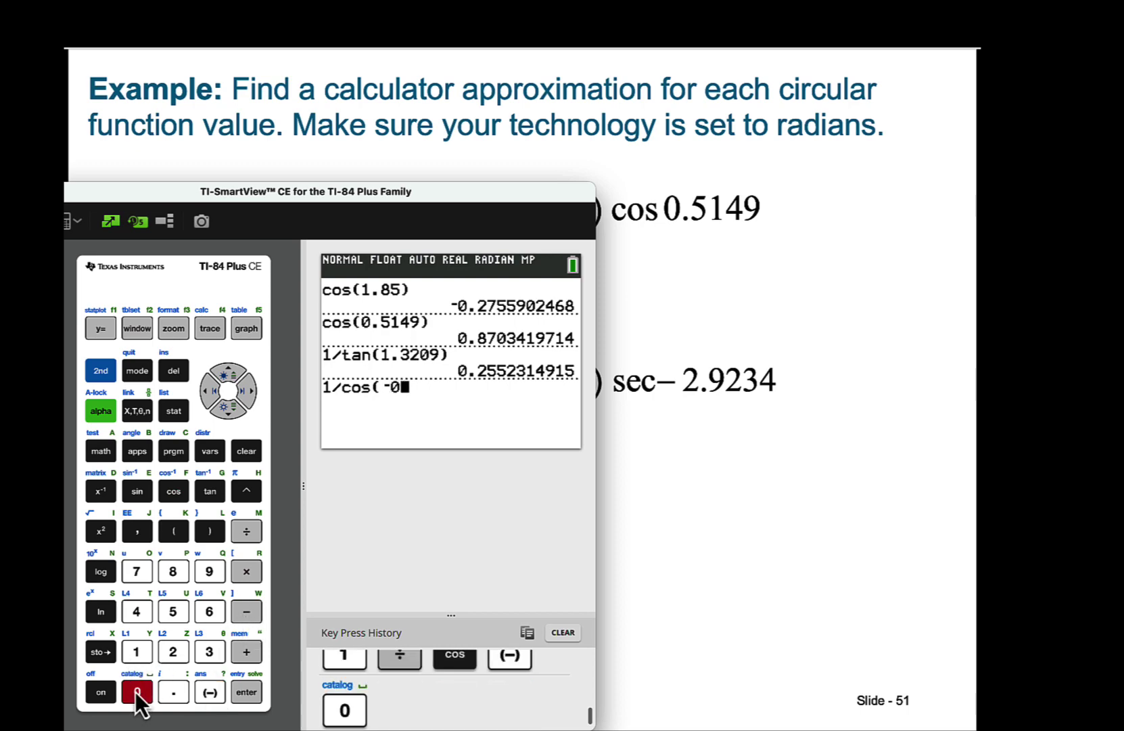
{"action": "left_click", "coordinate": [208, 392]}
{"action": "left_click", "coordinate": [176, 651]}
{"action": "left_click", "coordinate": [174, 690]}
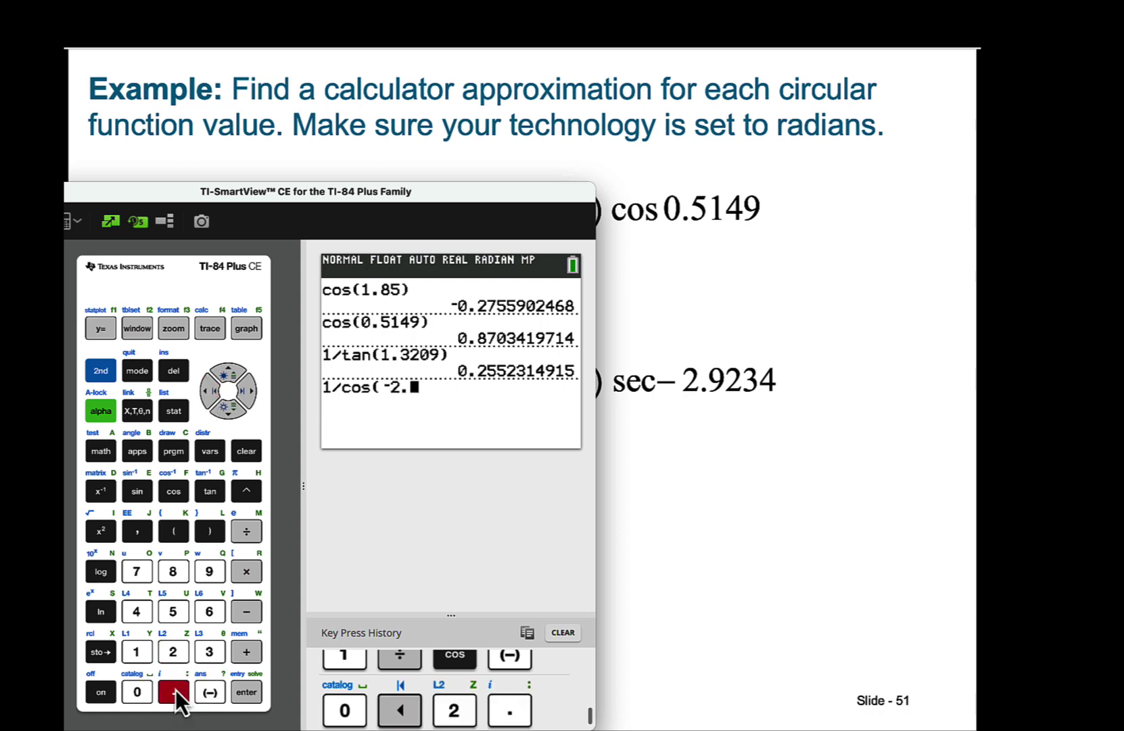
{"action": "left_click", "coordinate": [209, 569]}
{"action": "left_click", "coordinate": [174, 650]}
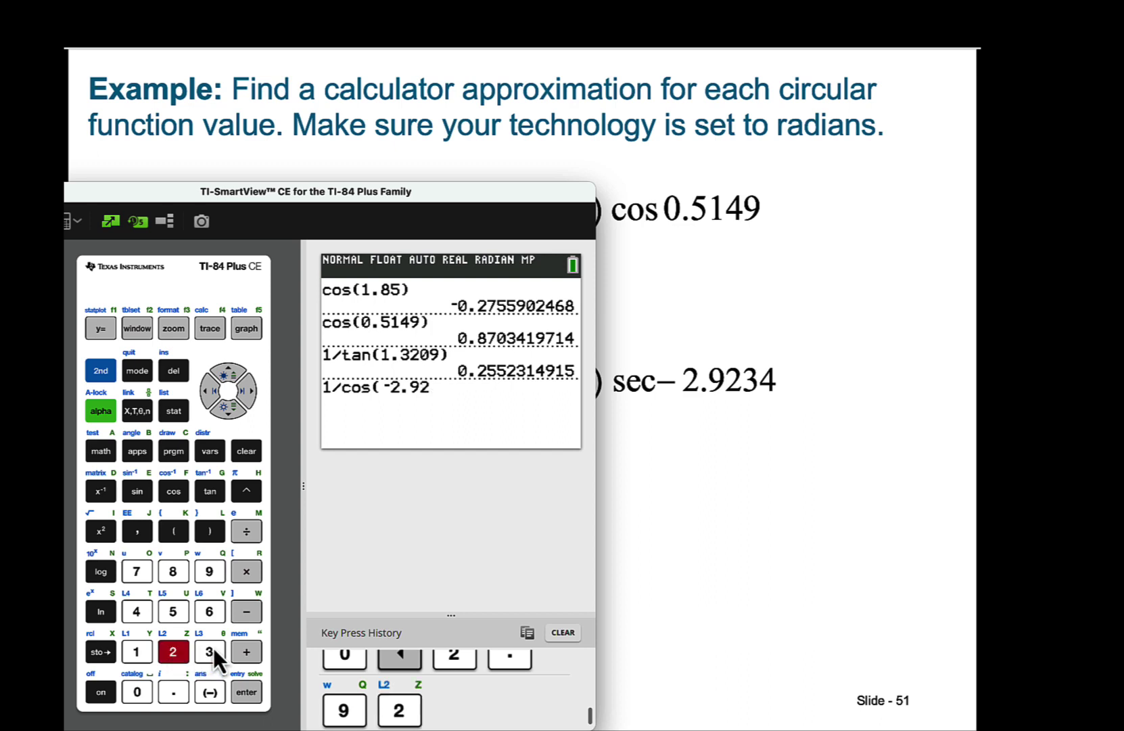
{"action": "left_click", "coordinate": [209, 651]}
{"action": "left_click", "coordinate": [135, 610]}
{"action": "left_click", "coordinate": [209, 532]}
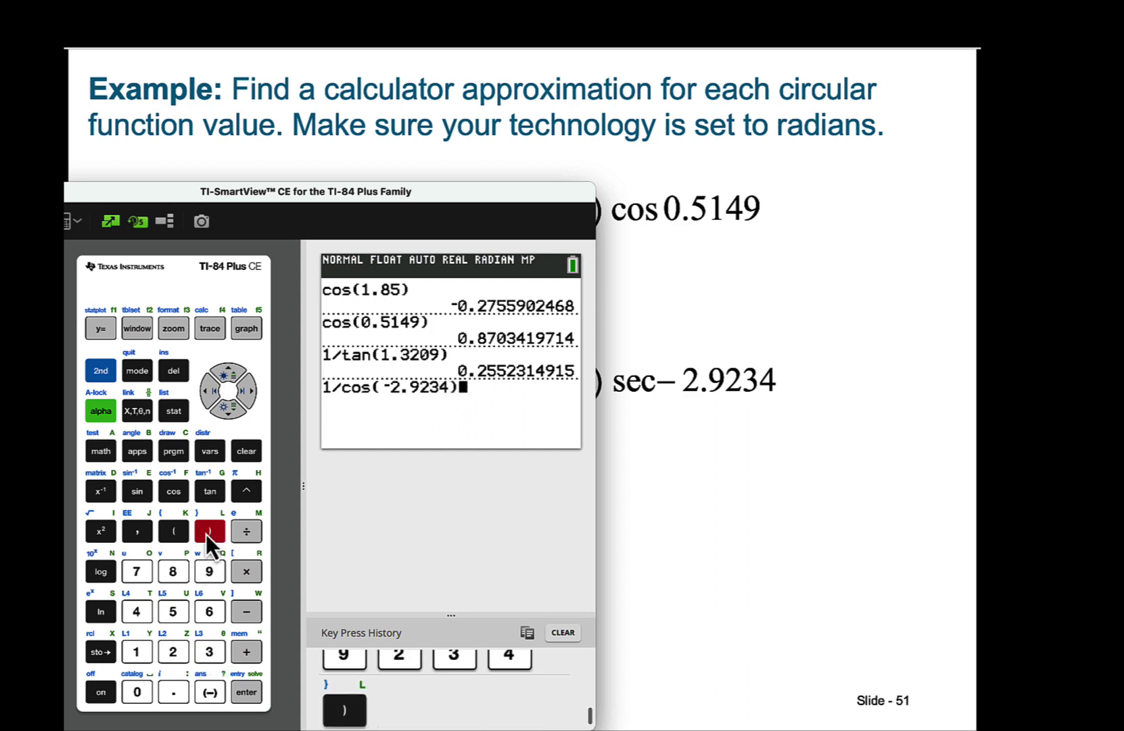
{"action": "left_click", "coordinate": [247, 692]}
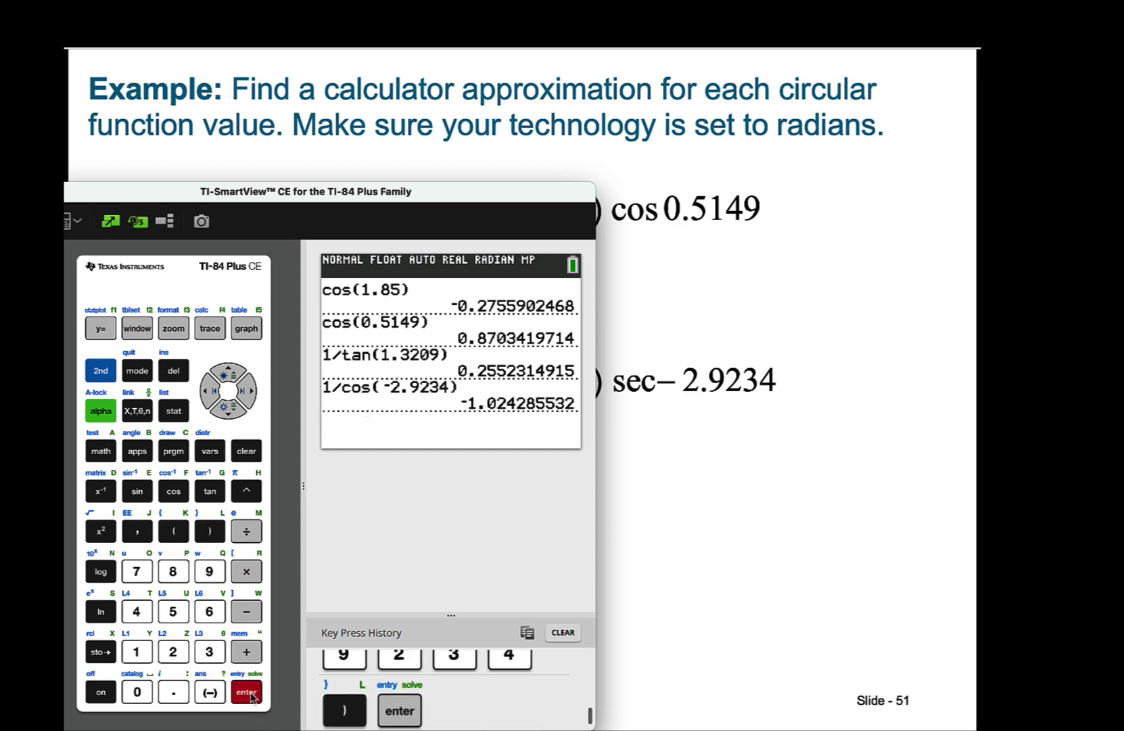